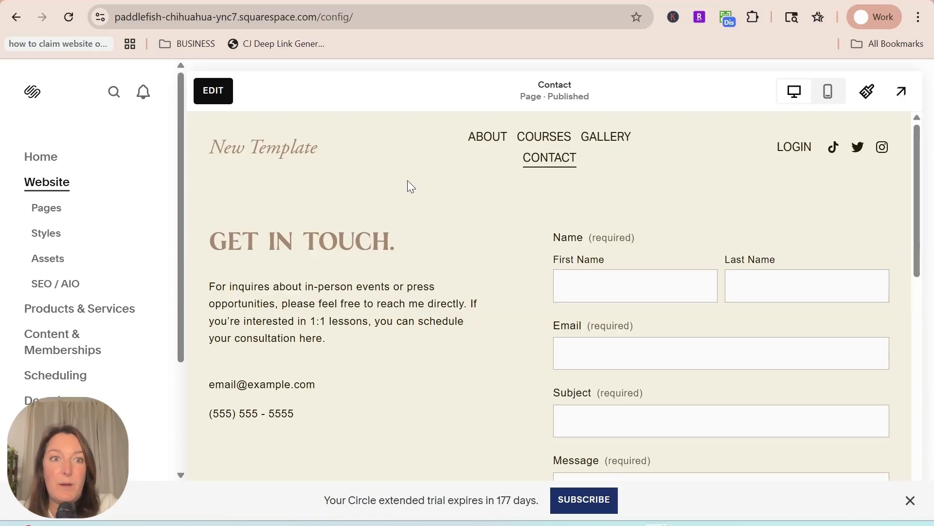
Step: Open the Contact page for editing and add a blank section above the existing contact section
{"action": "left_click", "coordinate": [214, 90]}
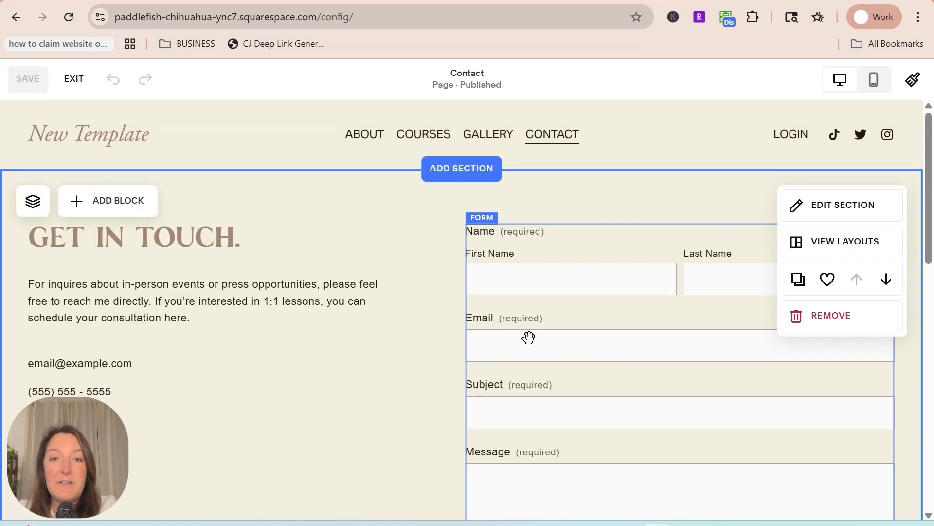
{"action": "left_click", "coordinate": [453, 175]}
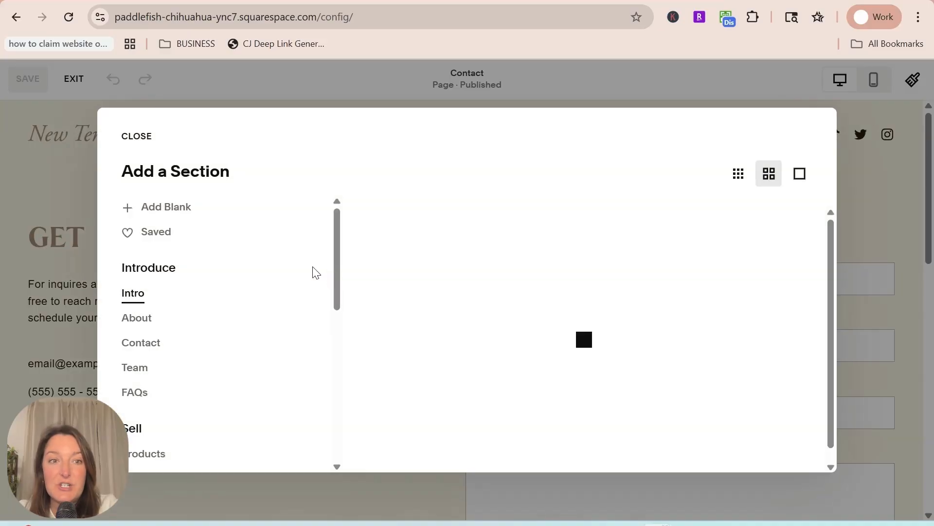
{"action": "left_click", "coordinate": [161, 208]}
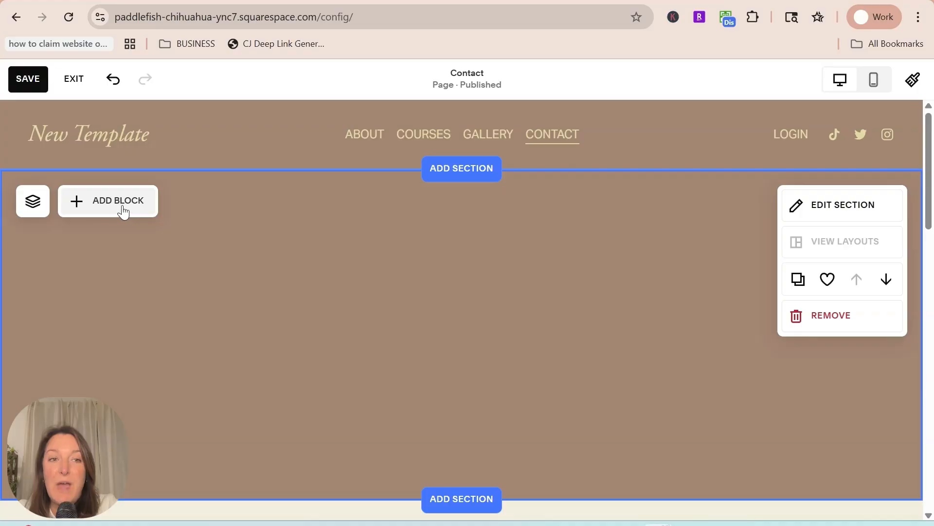
Step: Add a form block to the blank section and move it to the section's right half
{"action": "left_click", "coordinate": [121, 205]}
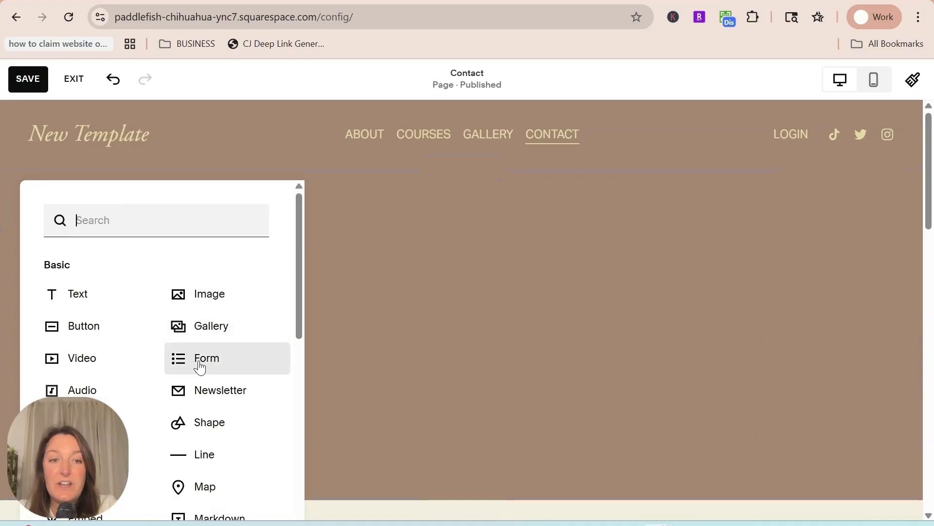
{"action": "left_click", "coordinate": [214, 370]}
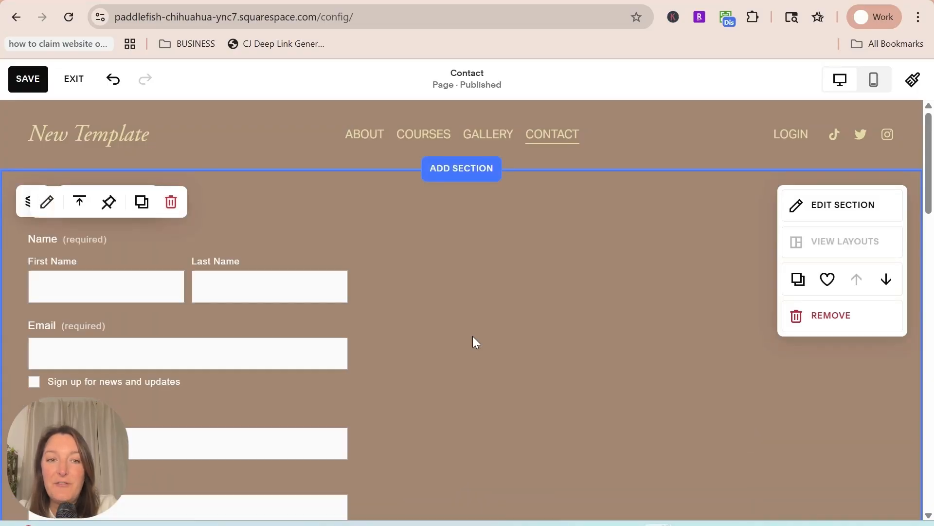
{"action": "scroll", "coordinate": [344, 442], "scroll_direction": "down", "scroll_amount": 3}
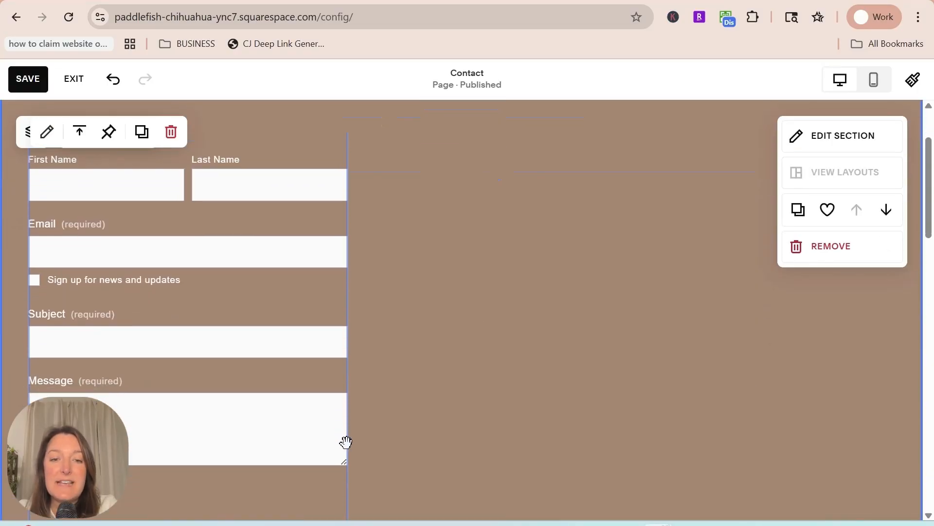
{"action": "scroll", "coordinate": [339, 354], "scroll_direction": "up", "scroll_amount": 2}
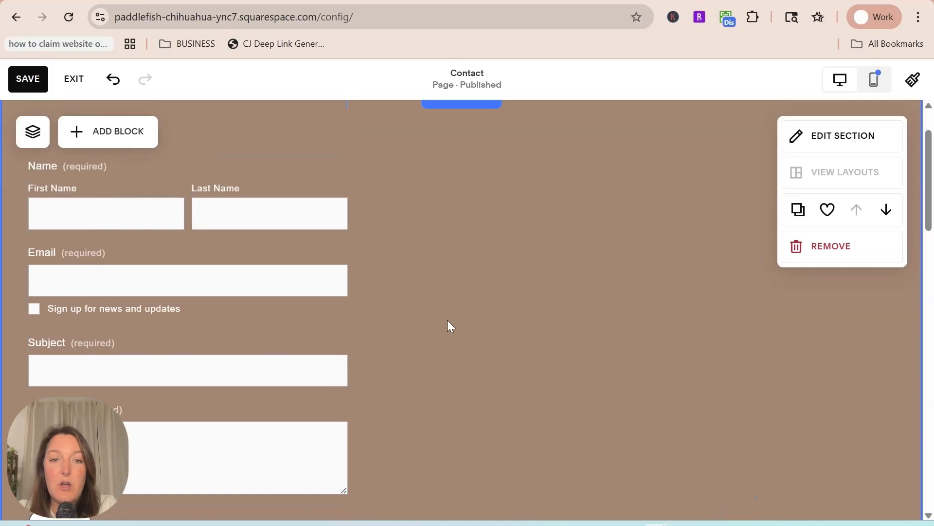
{"action": "left_click_drag", "start_coordinate": [329, 323], "coordinate": [466, 322]}
{"action": "left_click_drag", "start_coordinate": [458, 368], "coordinate": [697, 346]}
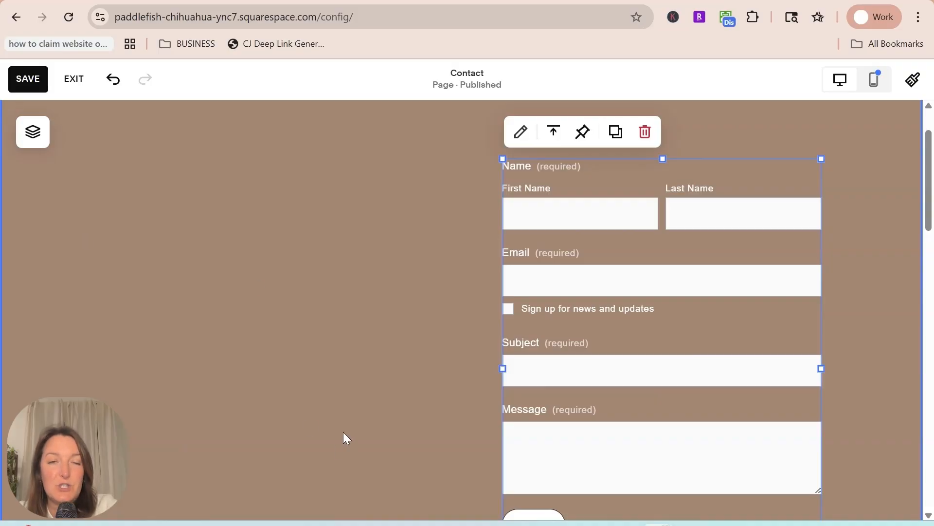
Step: Open the new form's content settings and examine its current fields and the field types available to add
{"action": "left_click", "coordinate": [521, 132]}
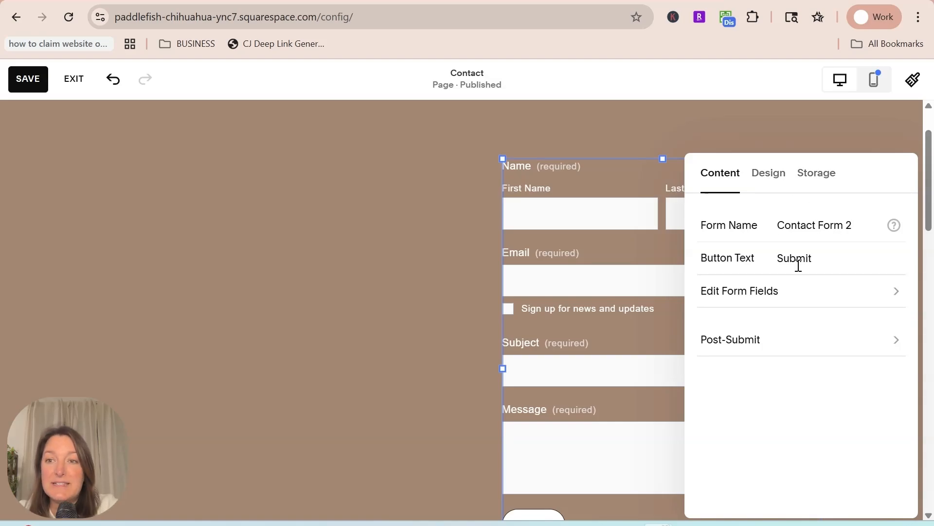
{"action": "scroll", "coordinate": [544, 413], "scroll_direction": "down", "scroll_amount": 2}
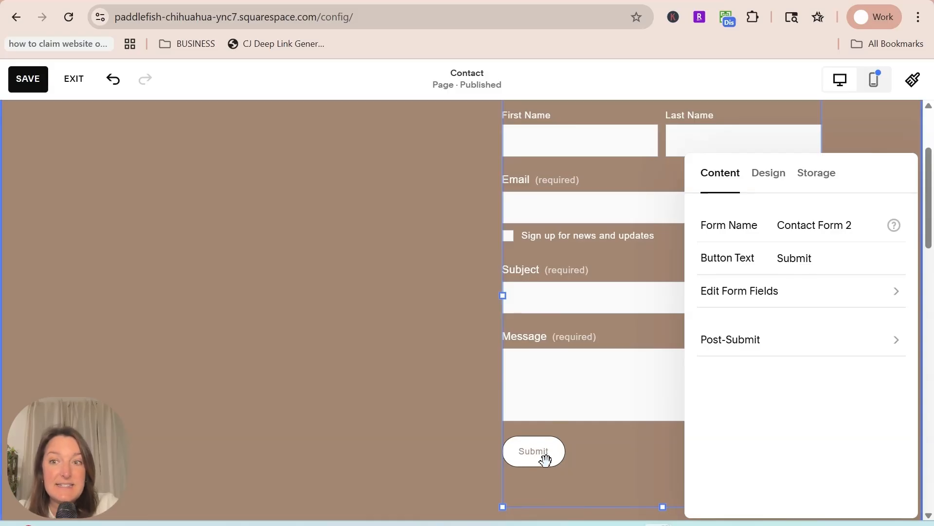
{"action": "left_click", "coordinate": [898, 296]}
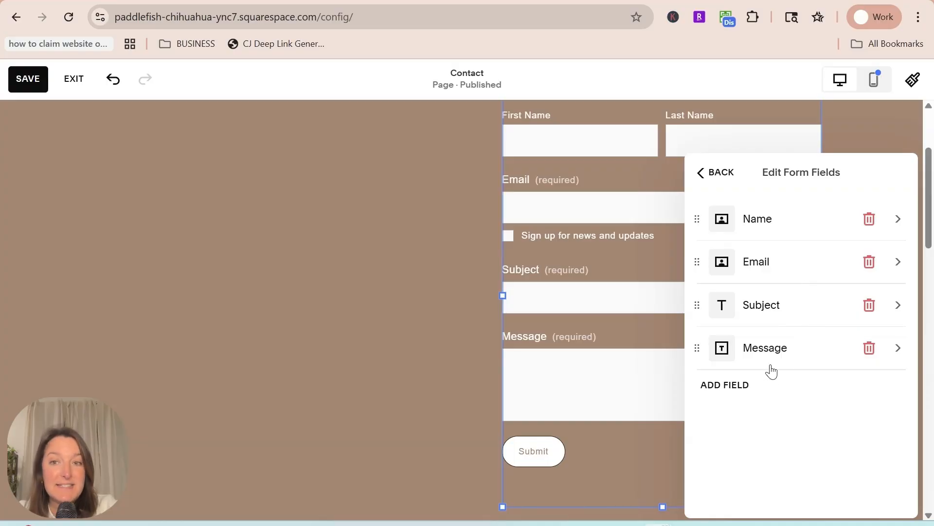
{"action": "left_click", "coordinate": [733, 392]}
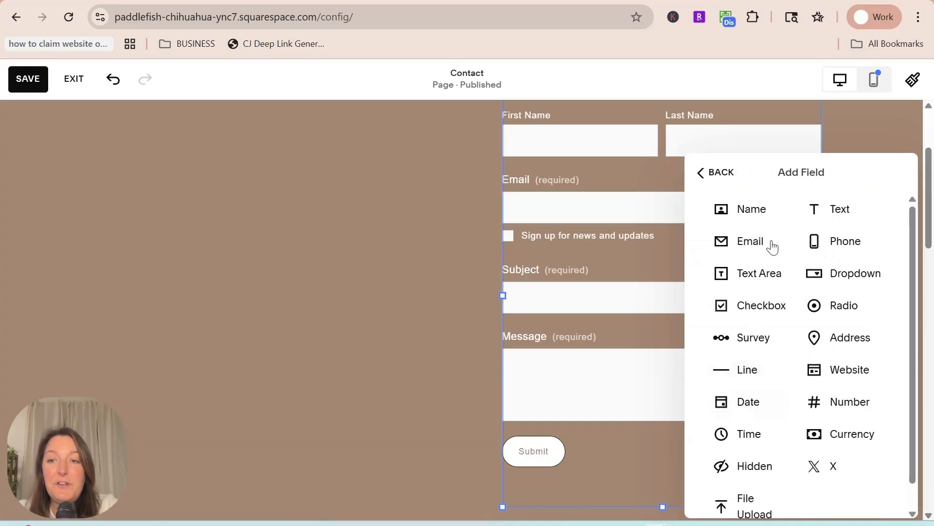
{"action": "scroll", "coordinate": [772, 267], "scroll_direction": "down", "scroll_amount": 1}
{"action": "scroll", "coordinate": [765, 424], "scroll_direction": "up", "scroll_amount": 1}
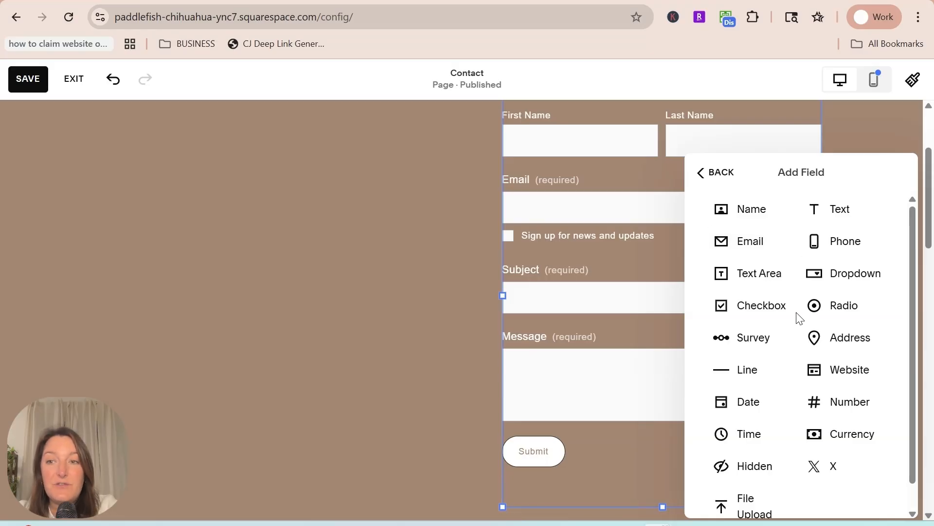
{"action": "scroll", "coordinate": [778, 390], "scroll_direction": "down", "scroll_amount": 1}
{"action": "scroll", "coordinate": [799, 414], "scroll_direction": "up", "scroll_amount": 1}
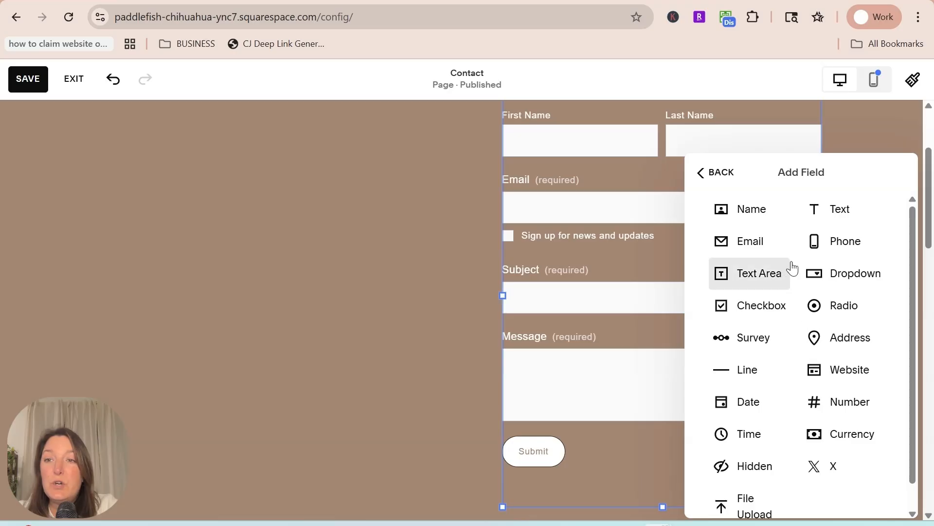
{"action": "scroll", "coordinate": [847, 360], "scroll_direction": "down", "scroll_amount": 1}
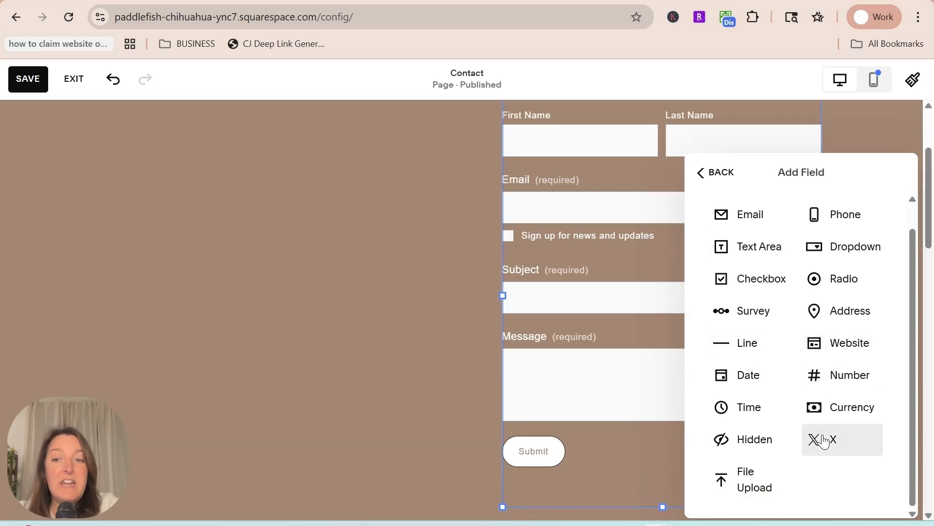
{"action": "scroll", "coordinate": [786, 425], "scroll_direction": "up", "scroll_amount": 1}
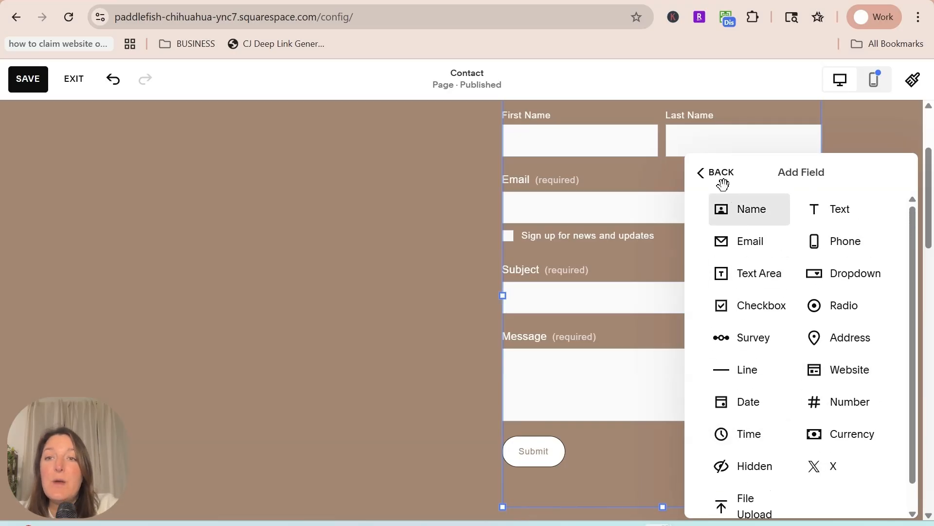
{"action": "left_click", "coordinate": [721, 175]}
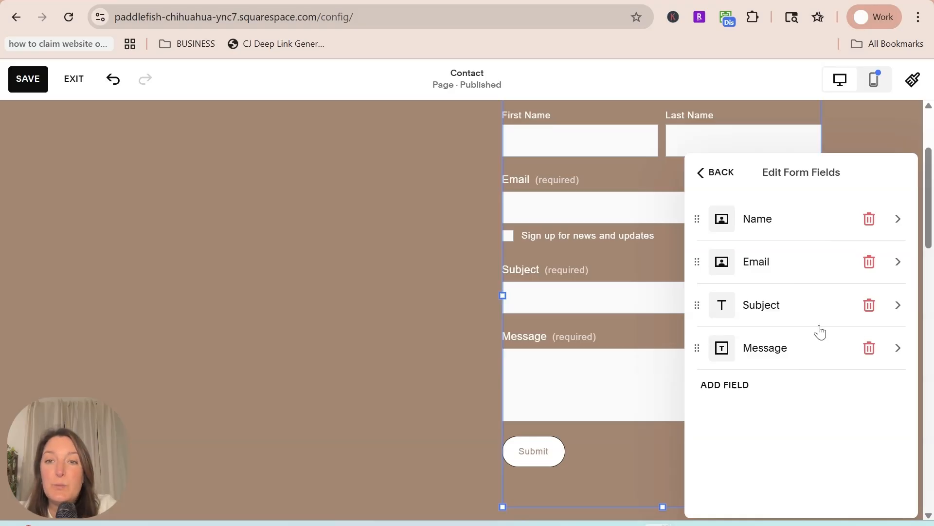
{"action": "left_click", "coordinate": [715, 175]}
Step: Review the form's post-submit options, including the message, redirect, alignment, position and HTML settings
{"action": "left_click", "coordinate": [895, 340]}
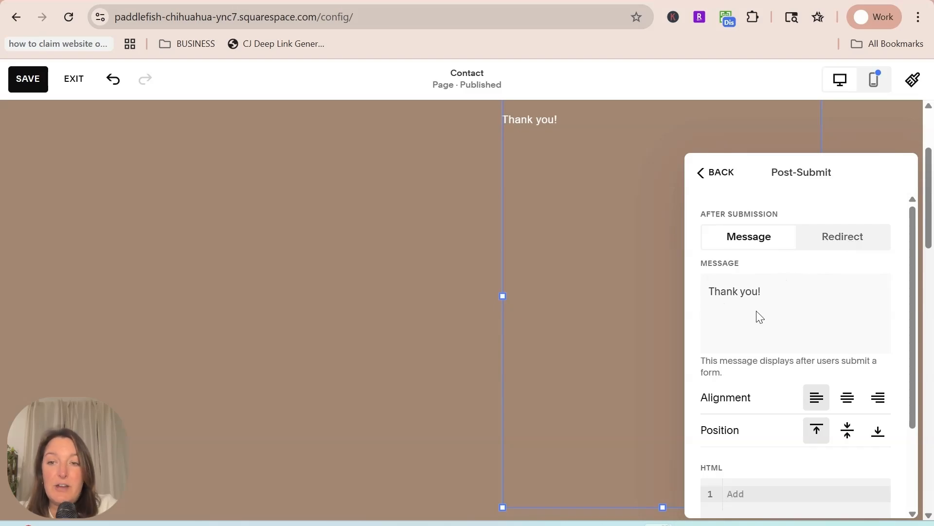
{"action": "scroll", "coordinate": [816, 379], "scroll_direction": "down", "scroll_amount": 2}
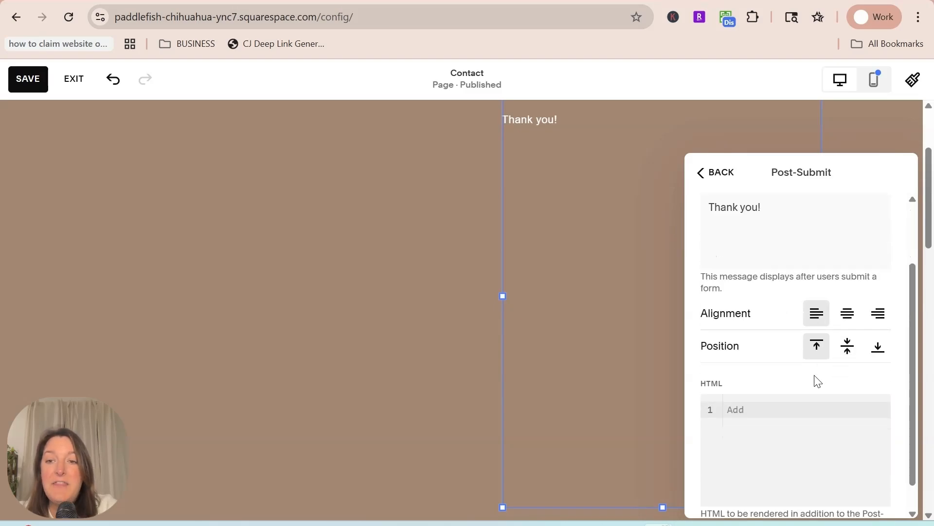
{"action": "scroll", "coordinate": [828, 390], "scroll_direction": "up", "scroll_amount": 2}
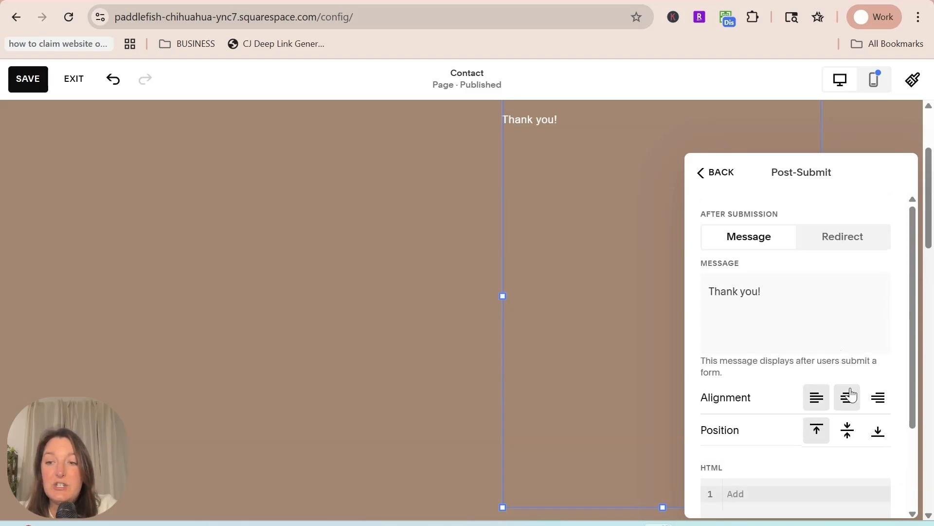
{"action": "left_click", "coordinate": [711, 178]}
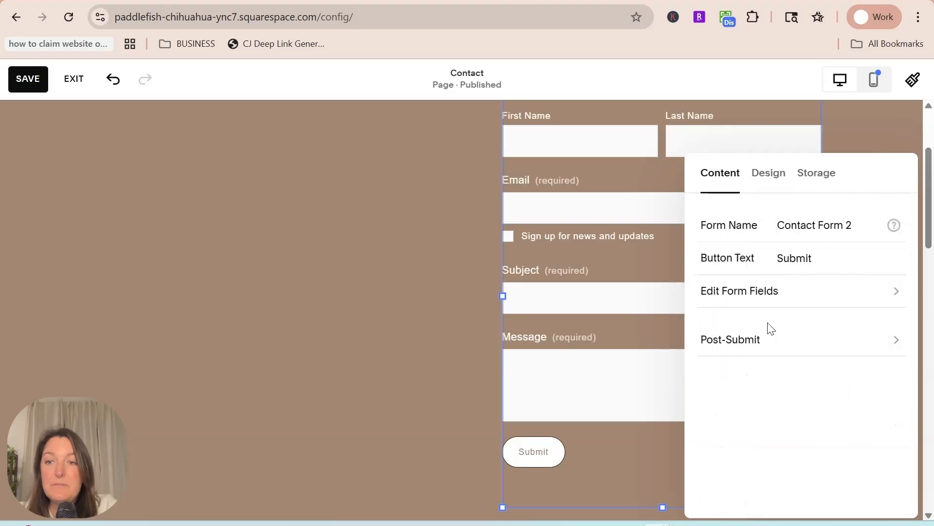
Step: Try several recommended form packs and apply the one with filled, square-cornered fields and a round check mark
{"action": "left_click", "coordinate": [774, 180]}
{"action": "left_click", "coordinate": [867, 273]}
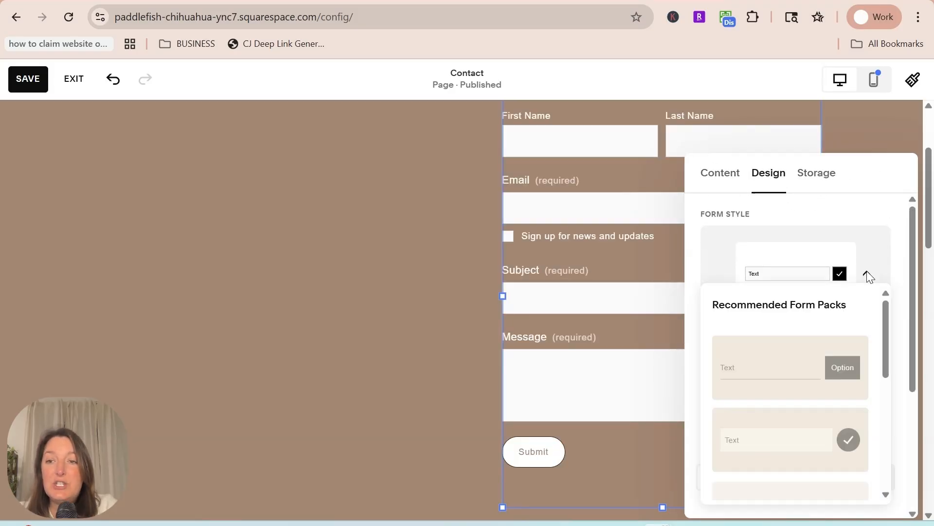
{"action": "scroll", "coordinate": [814, 369], "scroll_direction": "down", "scroll_amount": 2}
{"action": "scroll", "coordinate": [810, 380], "scroll_direction": "down", "scroll_amount": 5}
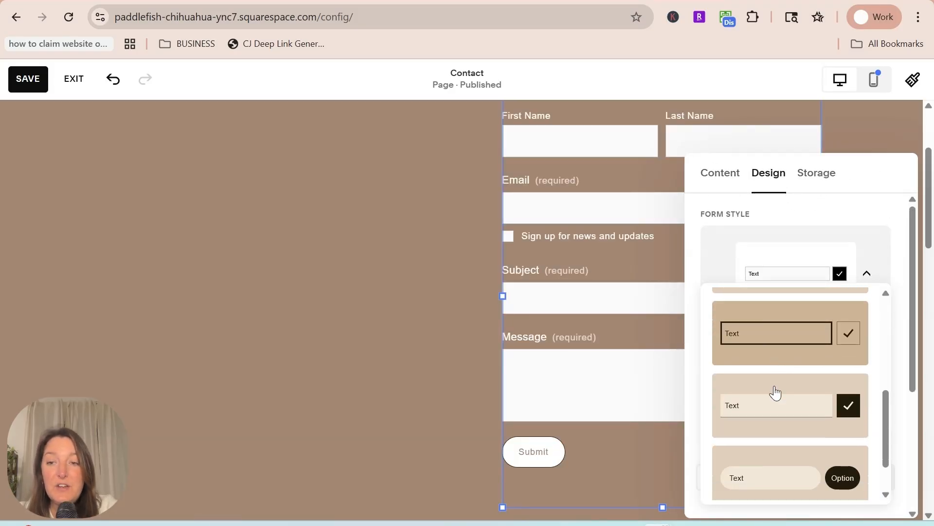
{"action": "left_click", "coordinate": [779, 426]}
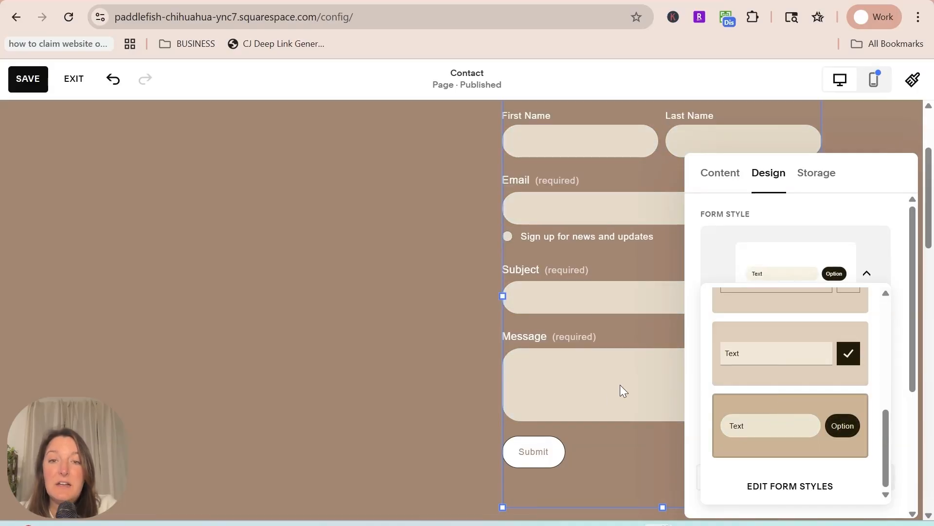
{"action": "scroll", "coordinate": [811, 345], "scroll_direction": "up", "scroll_amount": 2}
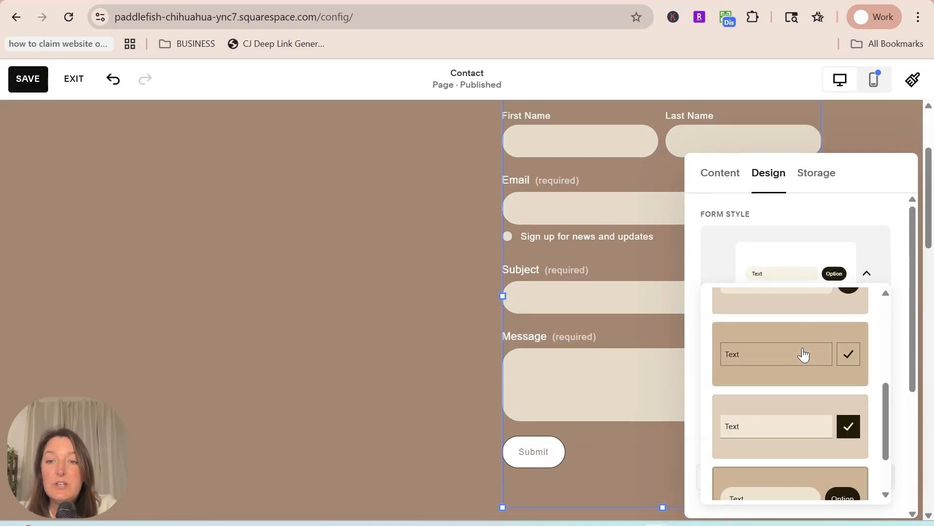
{"action": "left_click", "coordinate": [804, 355]}
{"action": "scroll", "coordinate": [823, 374], "scroll_direction": "up", "scroll_amount": 2}
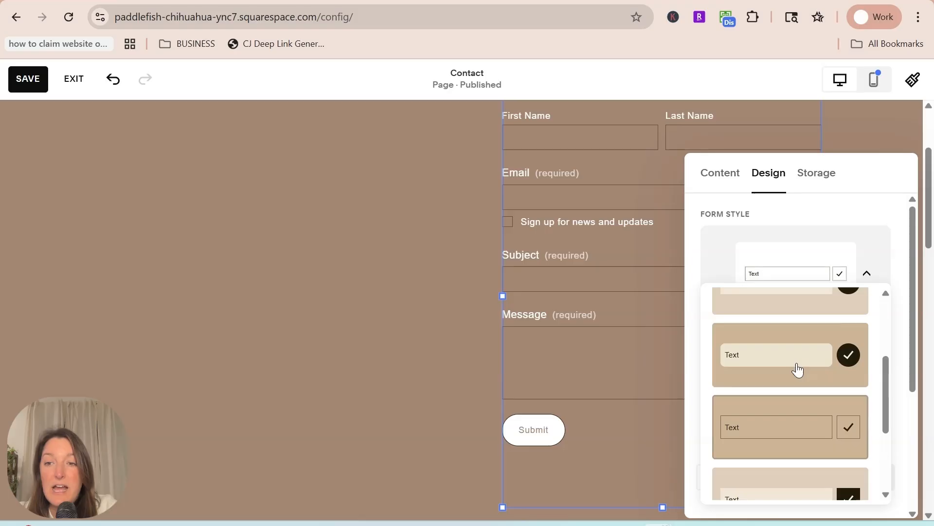
{"action": "left_click", "coordinate": [796, 372]}
{"action": "scroll", "coordinate": [793, 370], "scroll_direction": "up", "scroll_amount": 2}
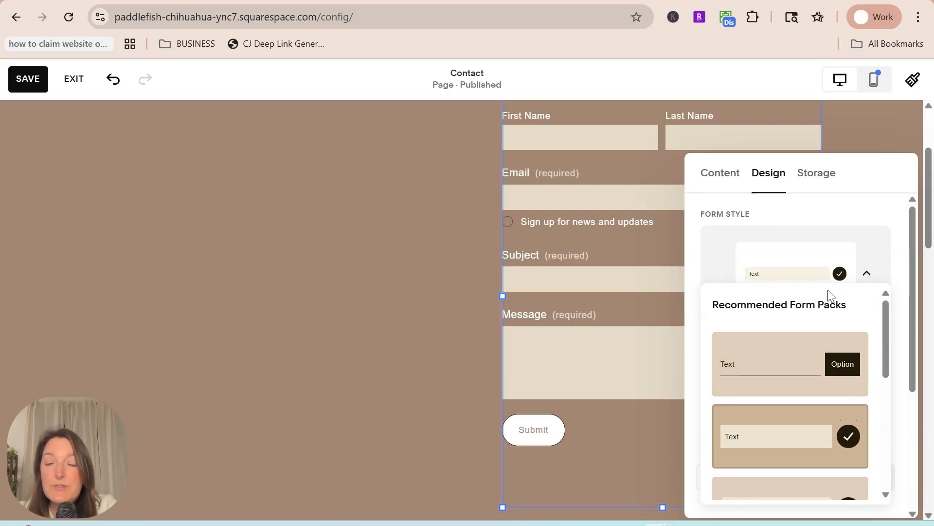
{"action": "left_click", "coordinate": [880, 246]}
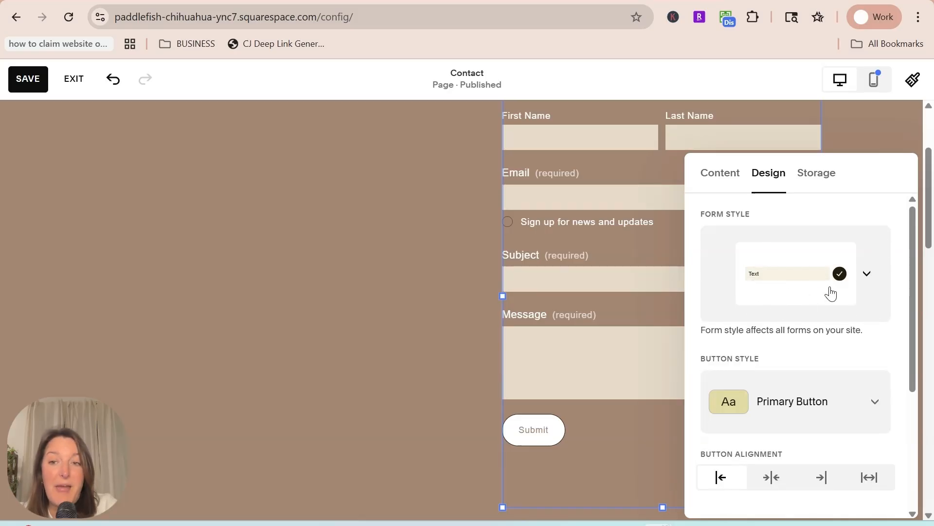
Step: Review the primary, secondary and tertiary button style options for the form's submit button
{"action": "scroll", "coordinate": [856, 322], "scroll_direction": "down", "scroll_amount": 2}
{"action": "left_click", "coordinate": [875, 328]}
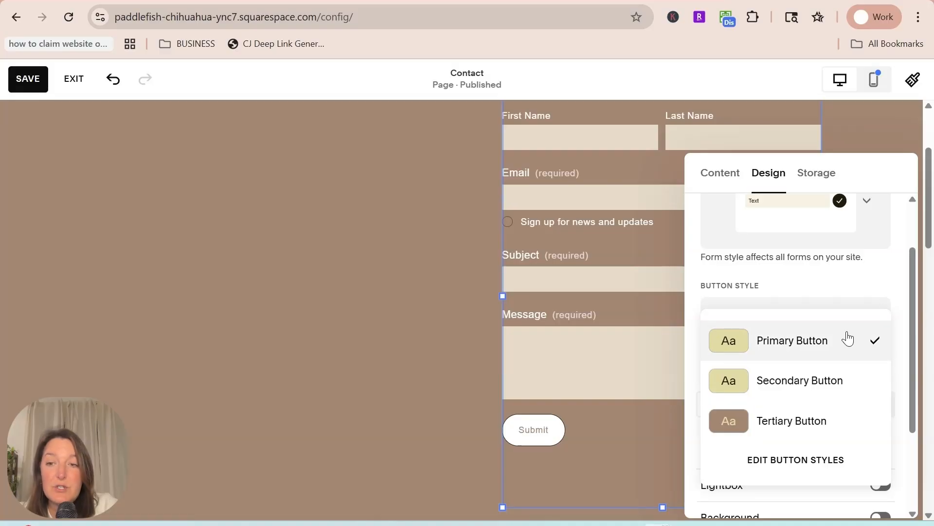
{"action": "left_click", "coordinate": [895, 280]}
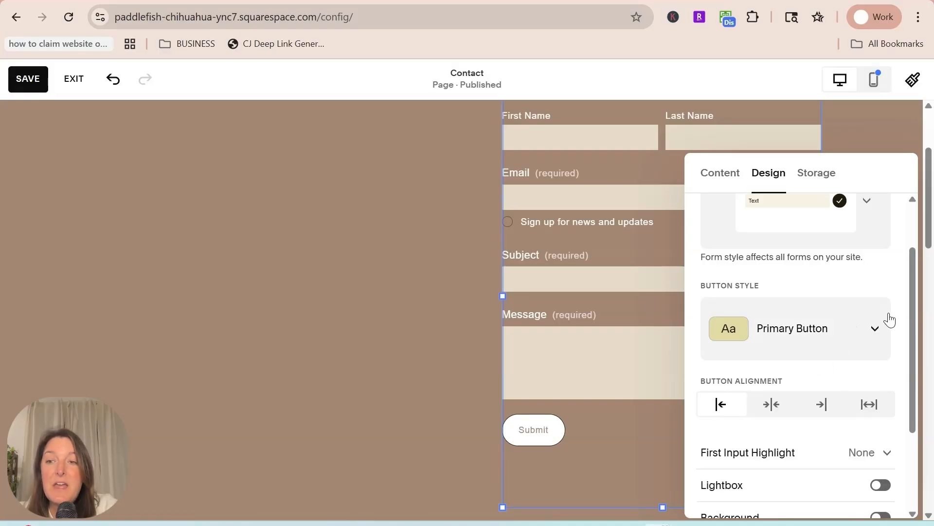
Step: Turn on the form block's background
{"action": "scroll", "coordinate": [857, 335], "scroll_direction": "down", "scroll_amount": 2}
{"action": "scroll", "coordinate": [789, 338], "scroll_direction": "down", "scroll_amount": 1}
{"action": "left_click", "coordinate": [880, 388]}
{"action": "left_click", "coordinate": [879, 389]}
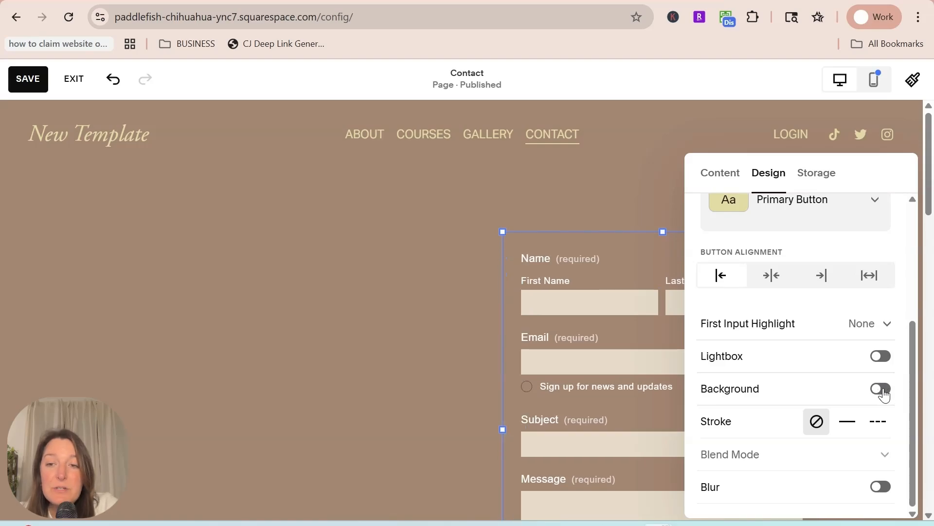
{"action": "left_click", "coordinate": [880, 388]}
{"action": "scroll", "coordinate": [559, 331], "scroll_direction": "down", "scroll_amount": 3}
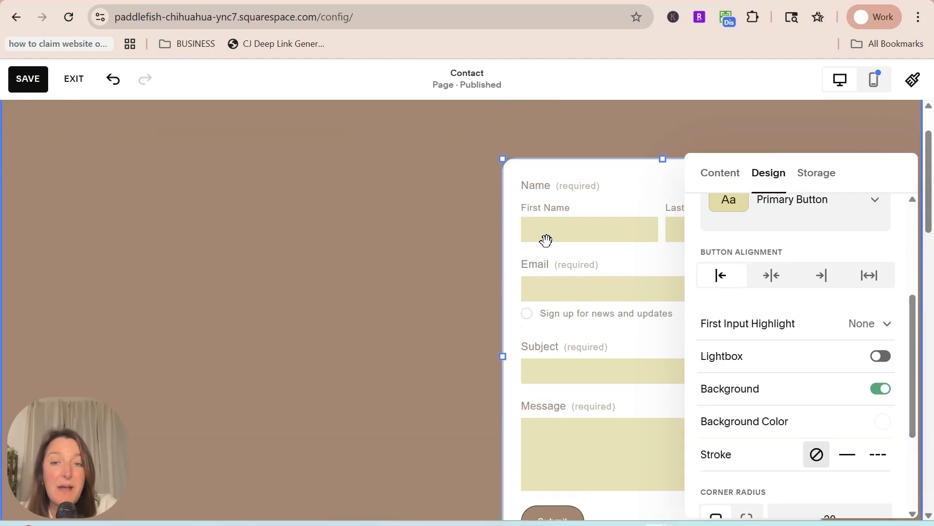
Step: Give the form block a solid stroke with a custom thickness of 3px
{"action": "scroll", "coordinate": [844, 385], "scroll_direction": "down", "scroll_amount": 1}
{"action": "left_click", "coordinate": [845, 384]}
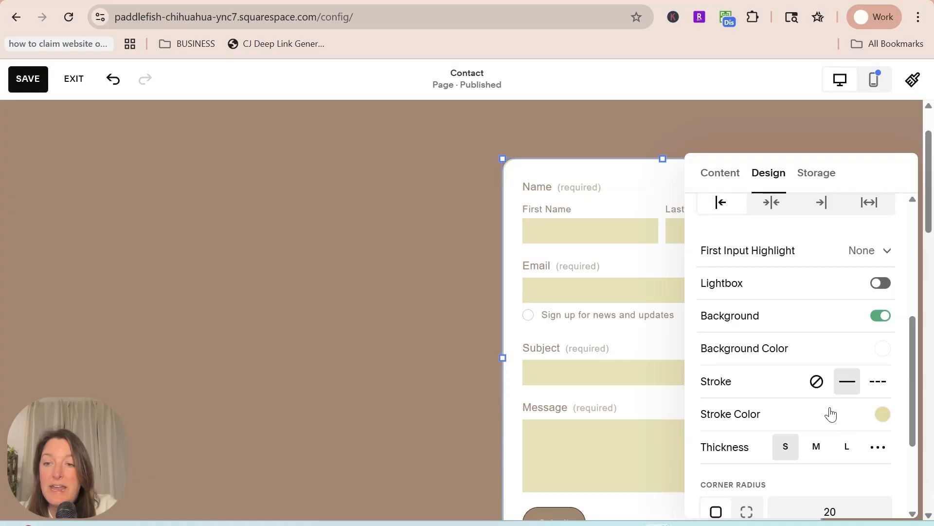
{"action": "scroll", "coordinate": [852, 443], "scroll_direction": "down", "scroll_amount": 1}
{"action": "left_click", "coordinate": [878, 373]}
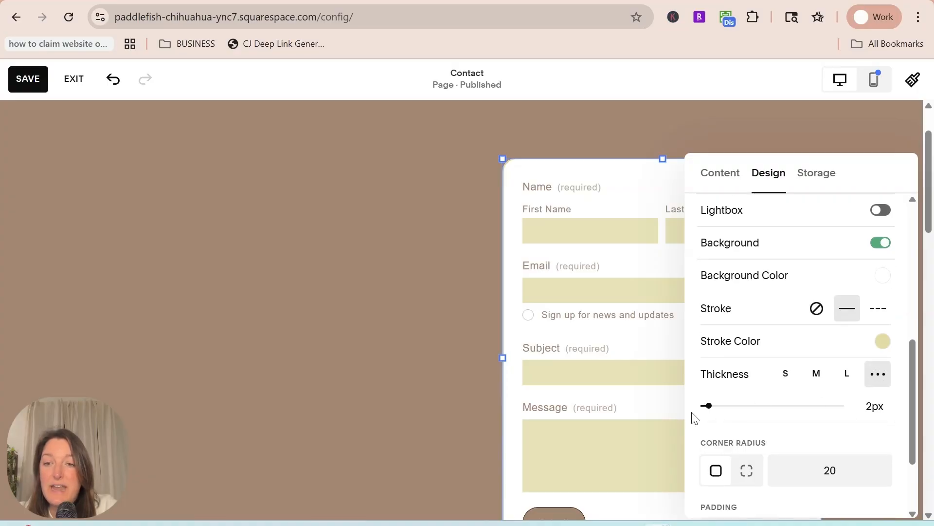
{"action": "left_click_drag", "start_coordinate": [709, 406], "coordinate": [777, 405]}
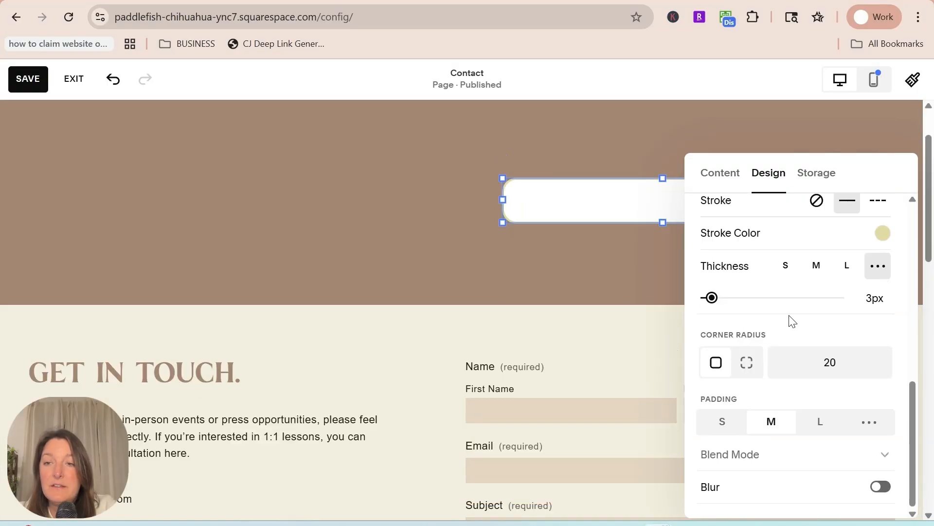
Step: Compare small and large padding on the form block and set its padding to L
{"action": "scroll", "coordinate": [788, 320], "scroll_direction": "up", "scroll_amount": 3}
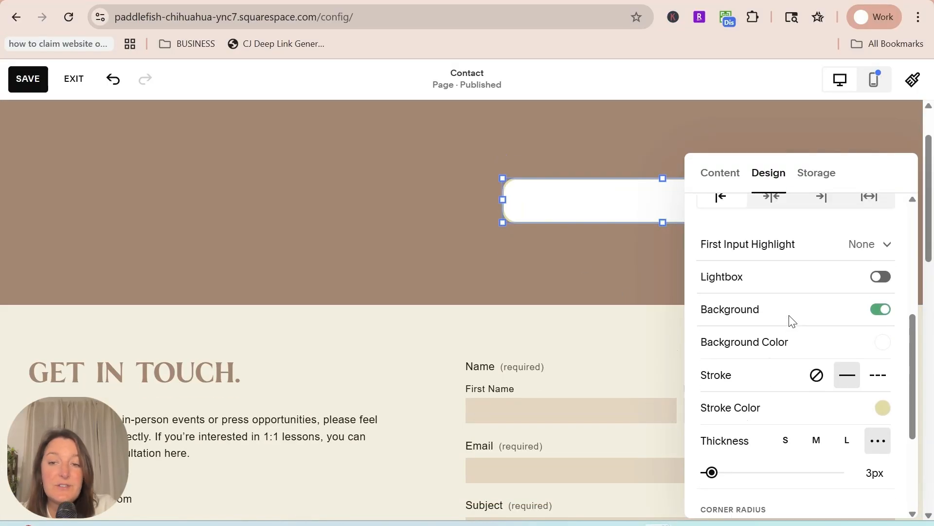
{"action": "scroll", "coordinate": [790, 320], "scroll_direction": "down", "scroll_amount": 3}
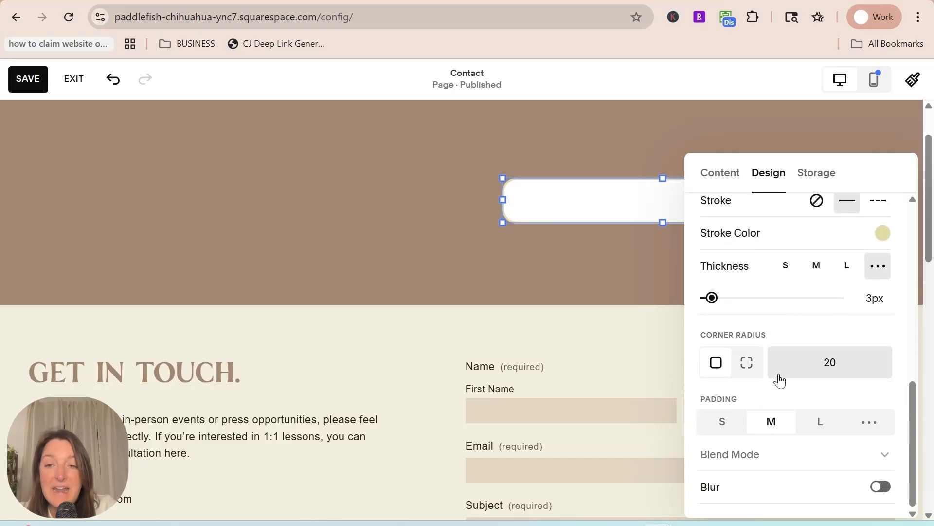
{"action": "left_click", "coordinate": [724, 432]}
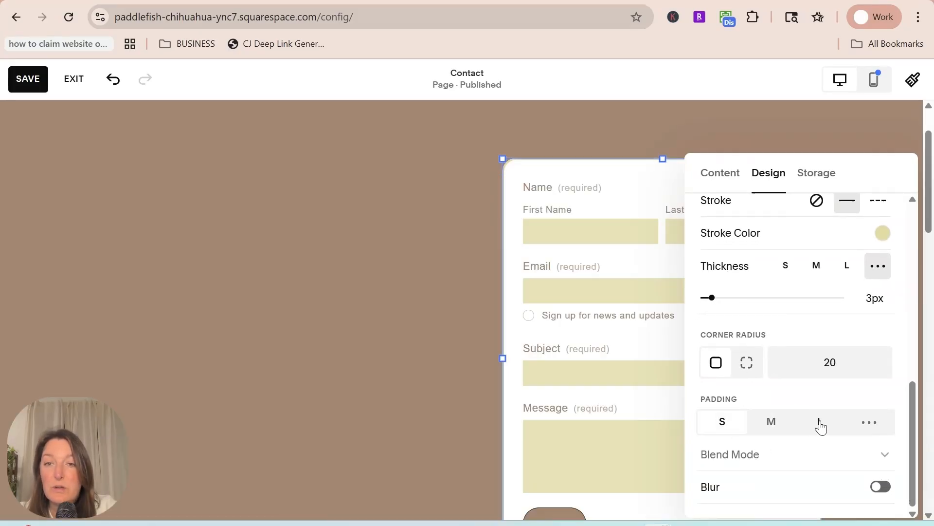
{"action": "left_click", "coordinate": [820, 423]}
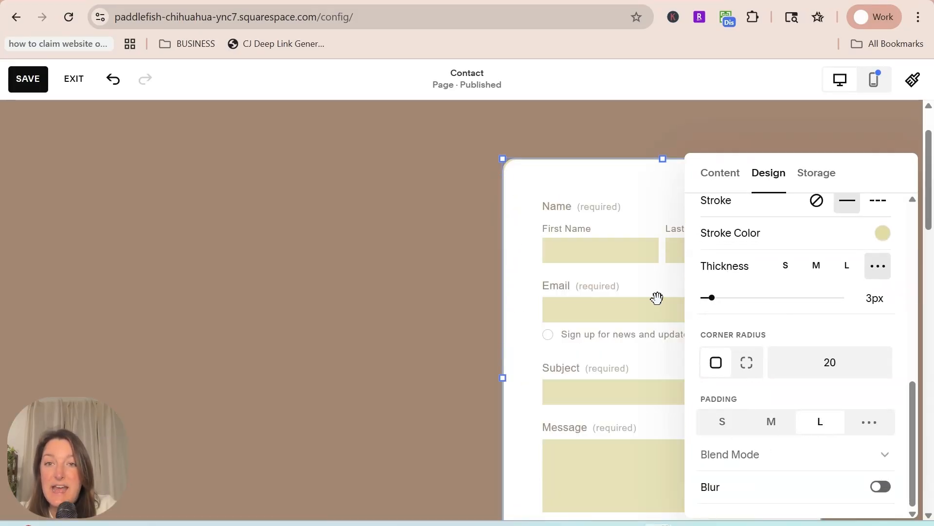
{"action": "scroll", "coordinate": [598, 377], "scroll_direction": "down", "scroll_amount": 5}
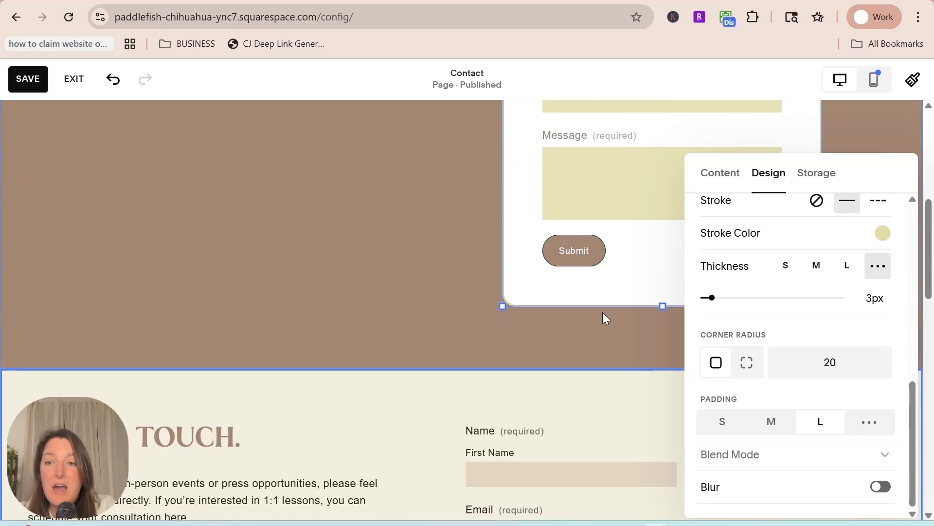
{"action": "scroll", "coordinate": [595, 345], "scroll_direction": "up", "scroll_amount": 1}
{"action": "scroll", "coordinate": [761, 396], "scroll_direction": "up", "scroll_amount": 1}
{"action": "left_click", "coordinate": [725, 488]}
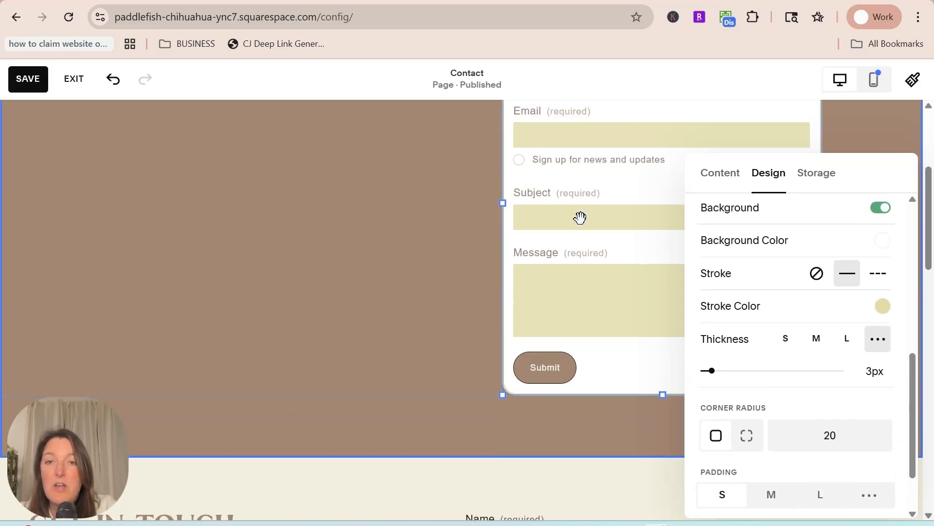
{"action": "scroll", "coordinate": [803, 453], "scroll_direction": "down", "scroll_amount": 2}
{"action": "left_click", "coordinate": [820, 422]}
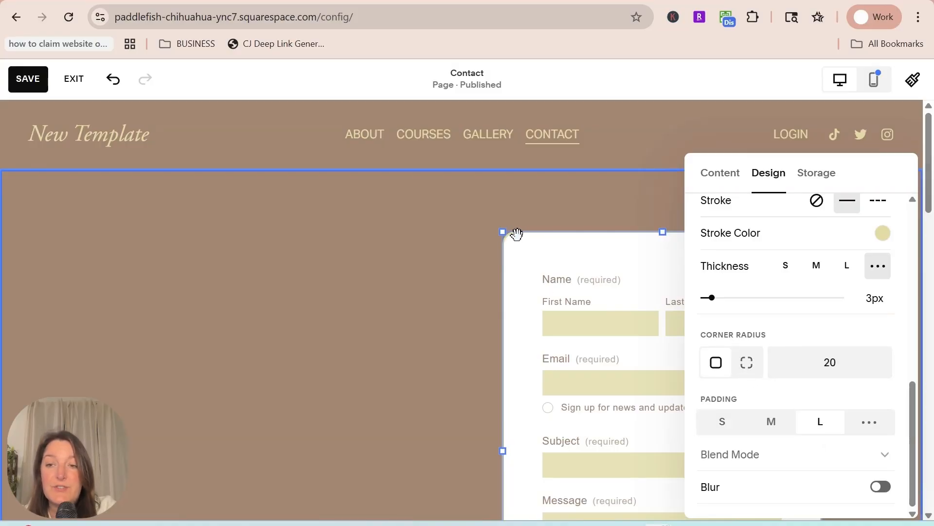
Step: Review the form's storage settings, including the additional storage connections and the Google reCAPTCHA option
{"action": "scroll", "coordinate": [805, 336], "scroll_direction": "up", "scroll_amount": 10}
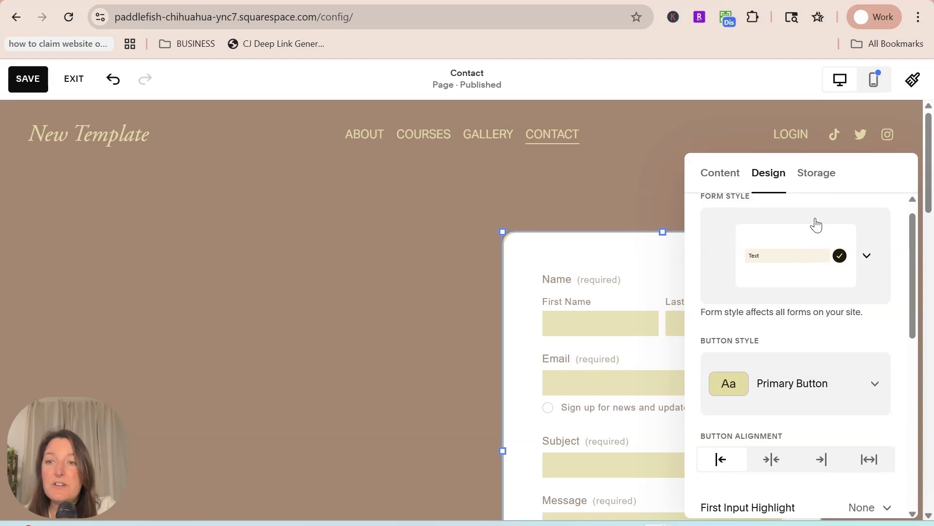
{"action": "left_click", "coordinate": [816, 174]}
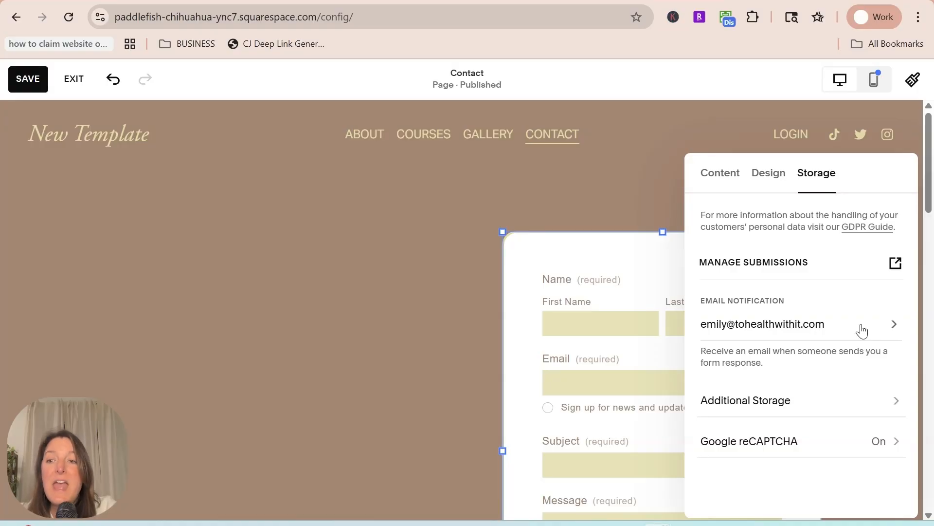
{"action": "left_click", "coordinate": [898, 401]}
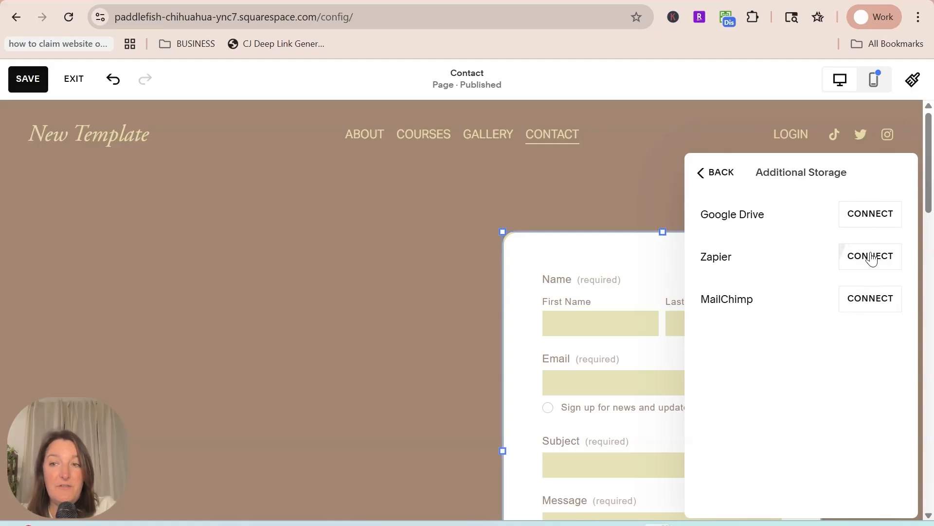
{"action": "left_click", "coordinate": [712, 172]}
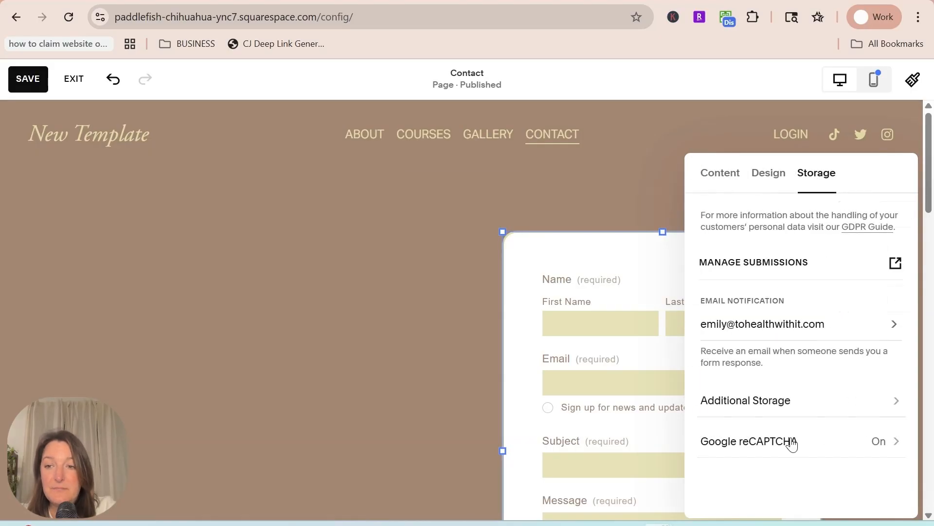
{"action": "left_click", "coordinate": [892, 445]}
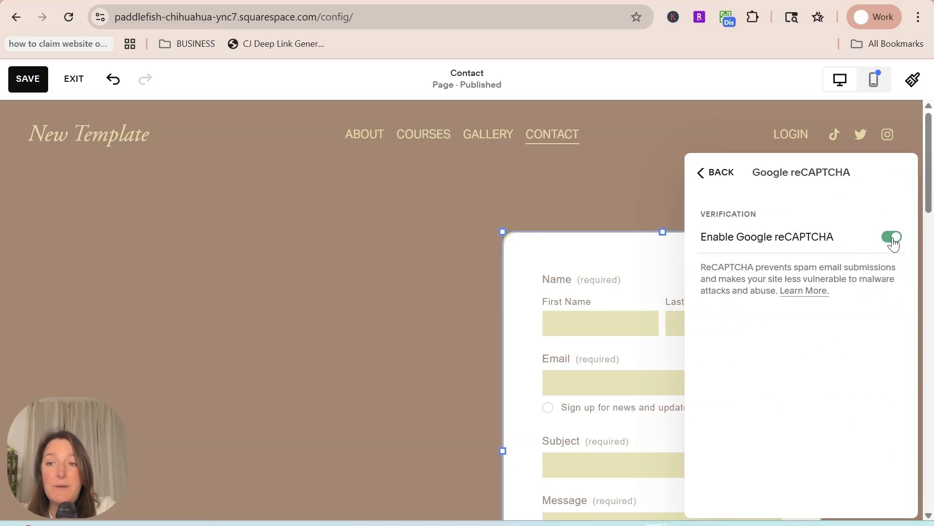
{"action": "left_click", "coordinate": [704, 178]}
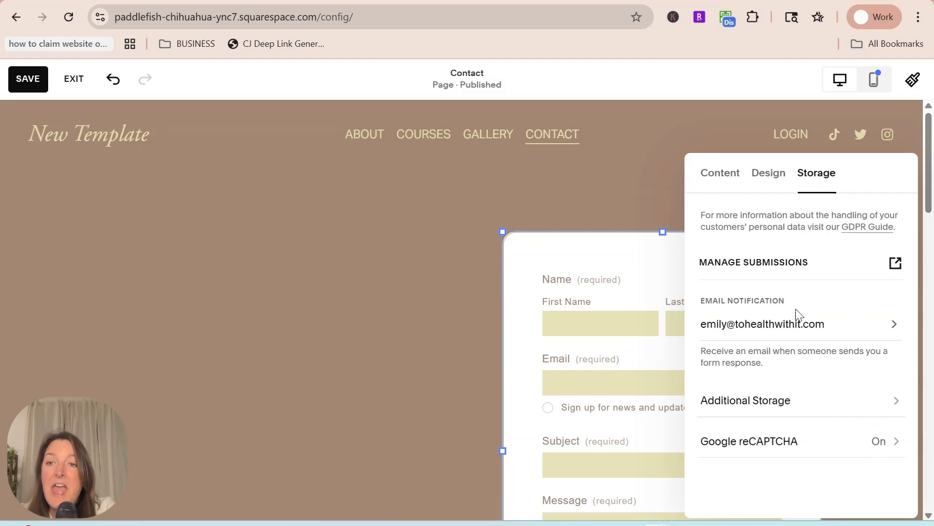
Step: Open the form's submission management and examine the Form Submitters list
{"action": "left_click", "coordinate": [896, 264]}
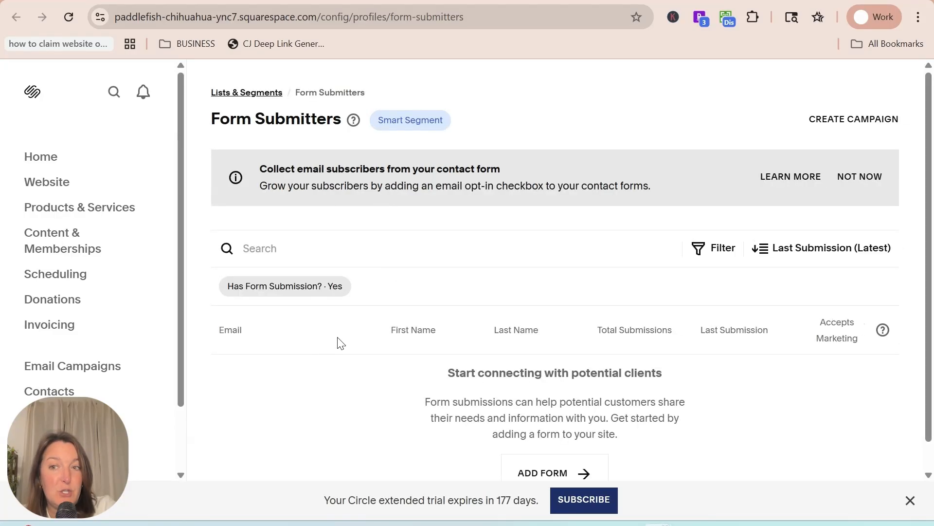
{"action": "scroll", "coordinate": [734, 242], "scroll_direction": "down", "scroll_amount": 1}
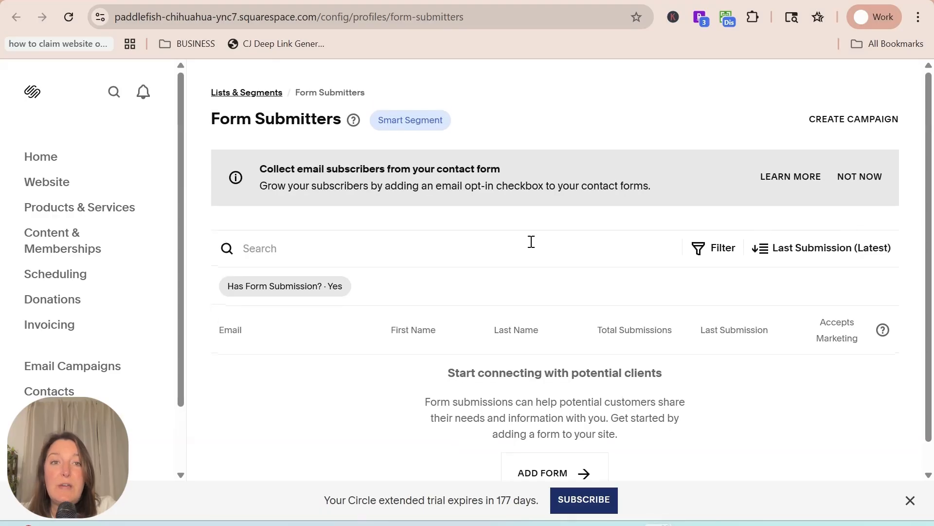
{"action": "scroll", "coordinate": [764, 322], "scroll_direction": "up", "scroll_amount": 1}
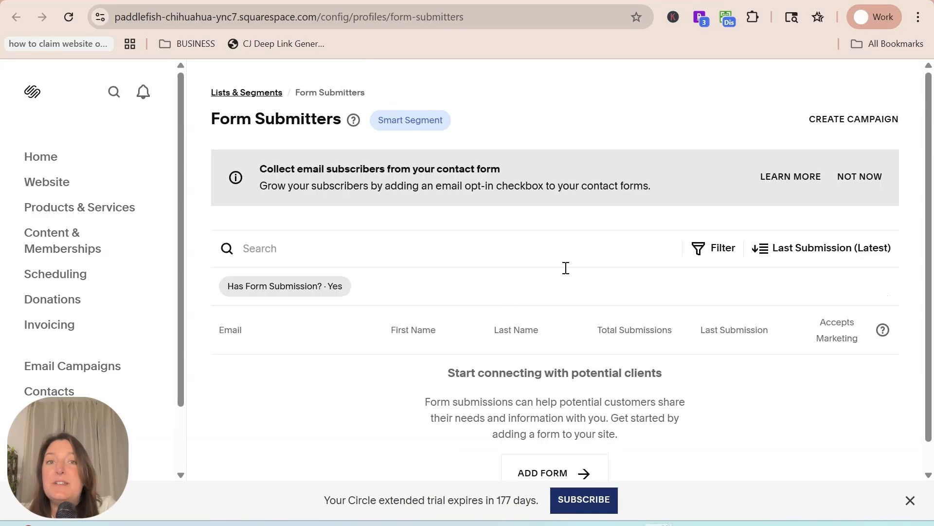
Step: Start creating a campaign from the form submitters and look through the available email automation and campaign types
{"action": "left_click", "coordinate": [876, 122]}
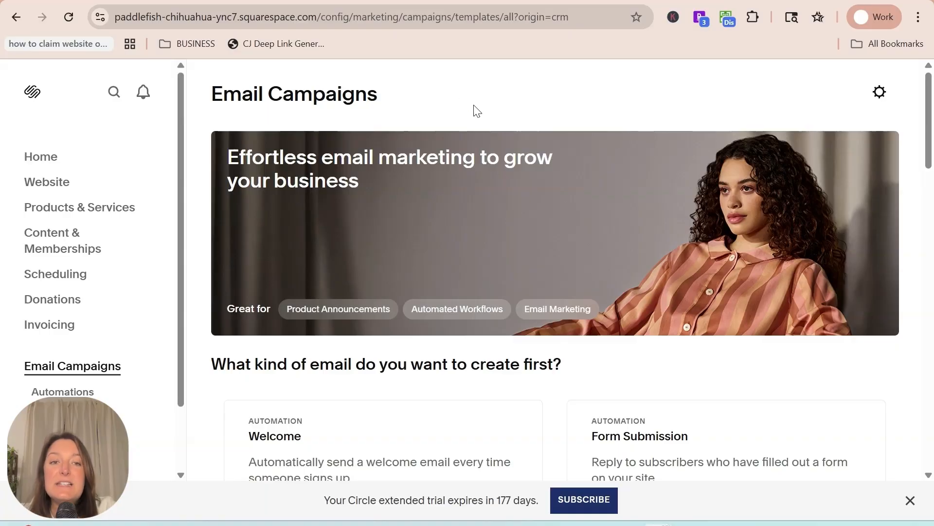
{"action": "scroll", "coordinate": [496, 194], "scroll_direction": "down", "scroll_amount": 4}
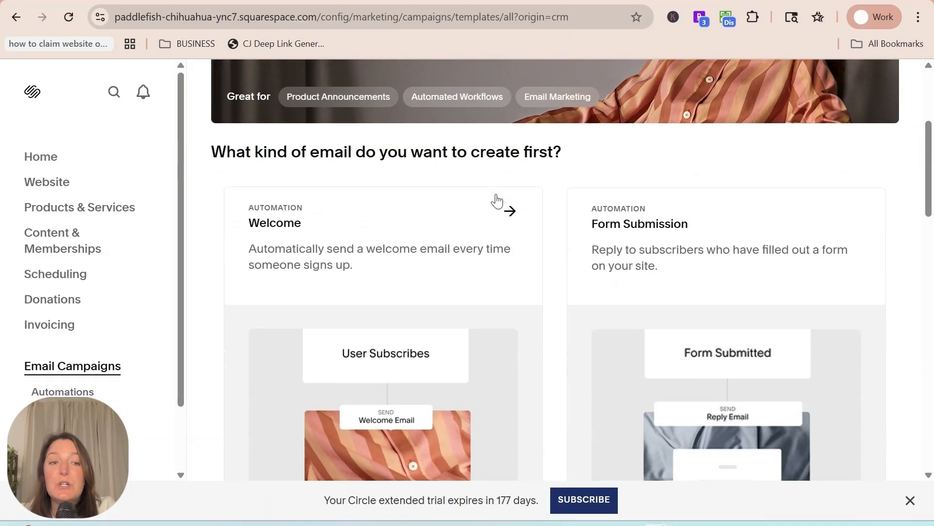
{"action": "scroll", "coordinate": [501, 203], "scroll_direction": "up", "scroll_amount": 4}
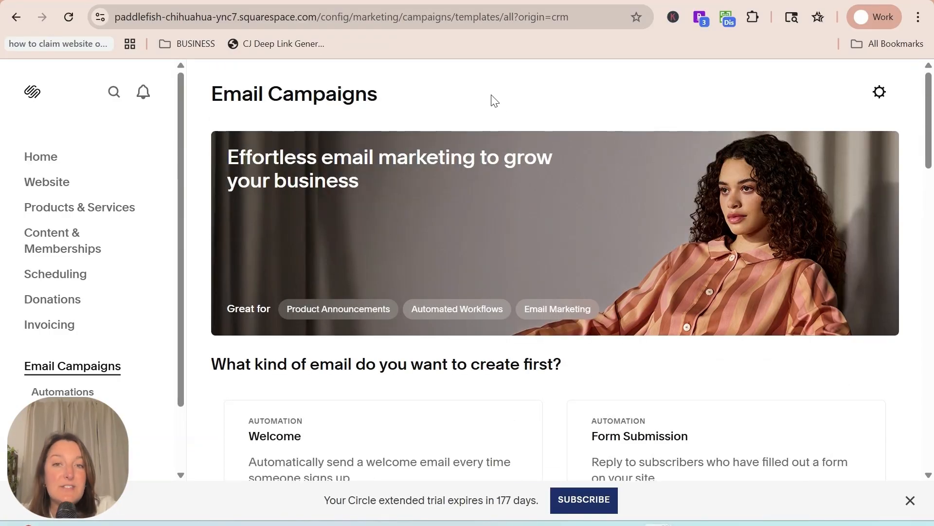
{"action": "scroll", "coordinate": [494, 100], "scroll_direction": "down", "scroll_amount": 1}
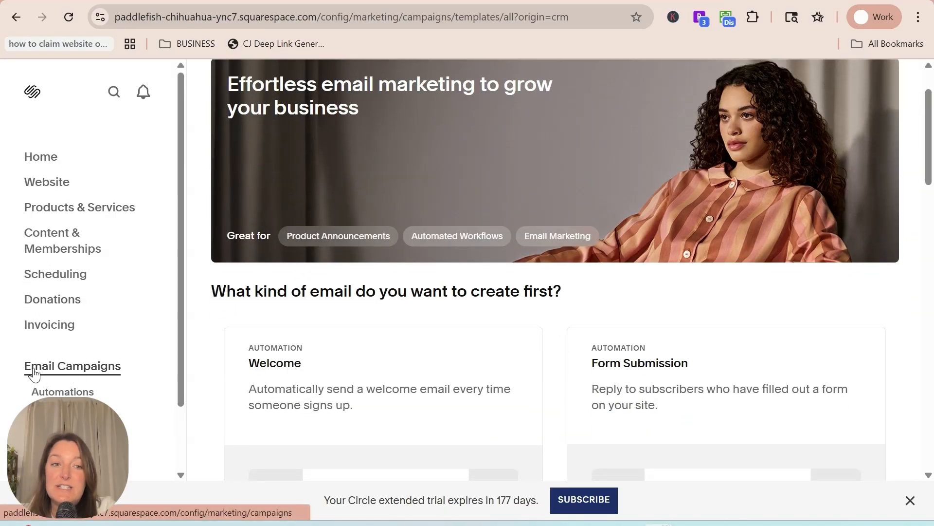
{"action": "scroll", "coordinate": [381, 311], "scroll_direction": "down", "scroll_amount": 4}
{"action": "scroll", "coordinate": [565, 256], "scroll_direction": "down", "scroll_amount": 7}
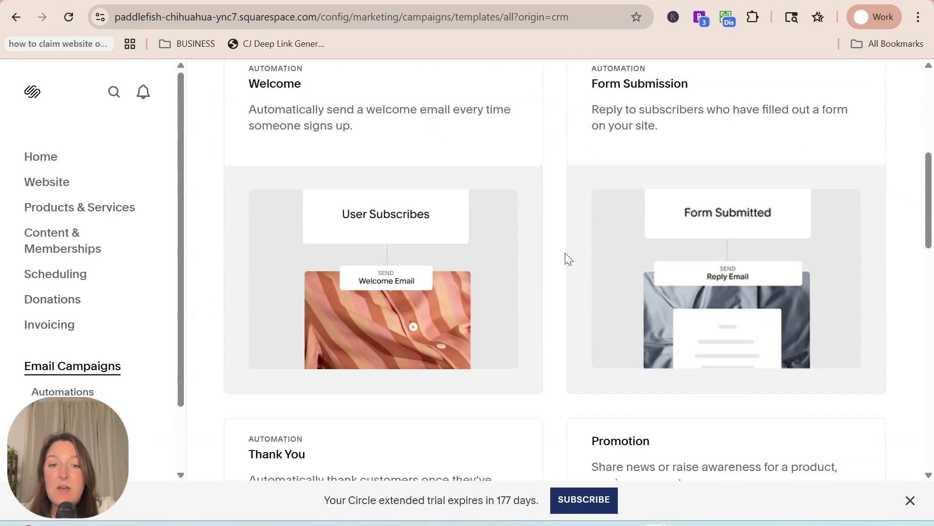
{"action": "scroll", "coordinate": [562, 253], "scroll_direction": "up", "scroll_amount": 13}
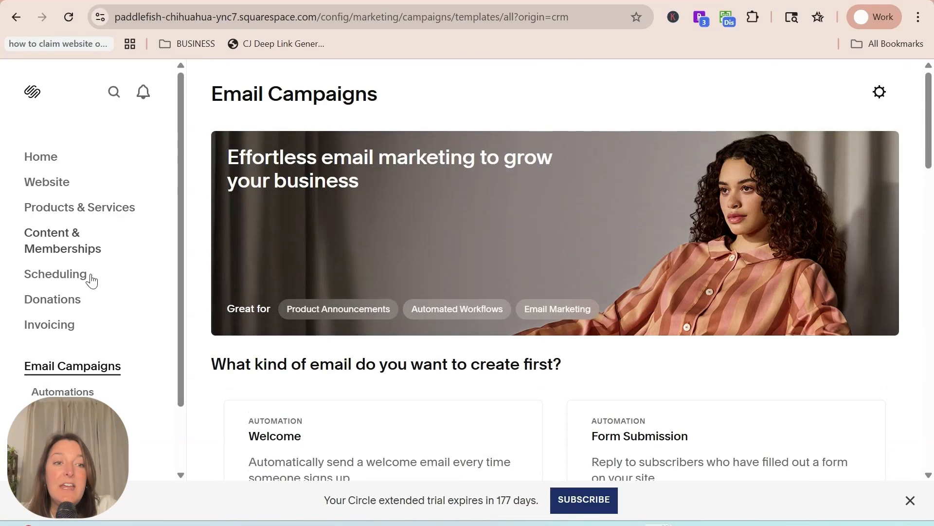